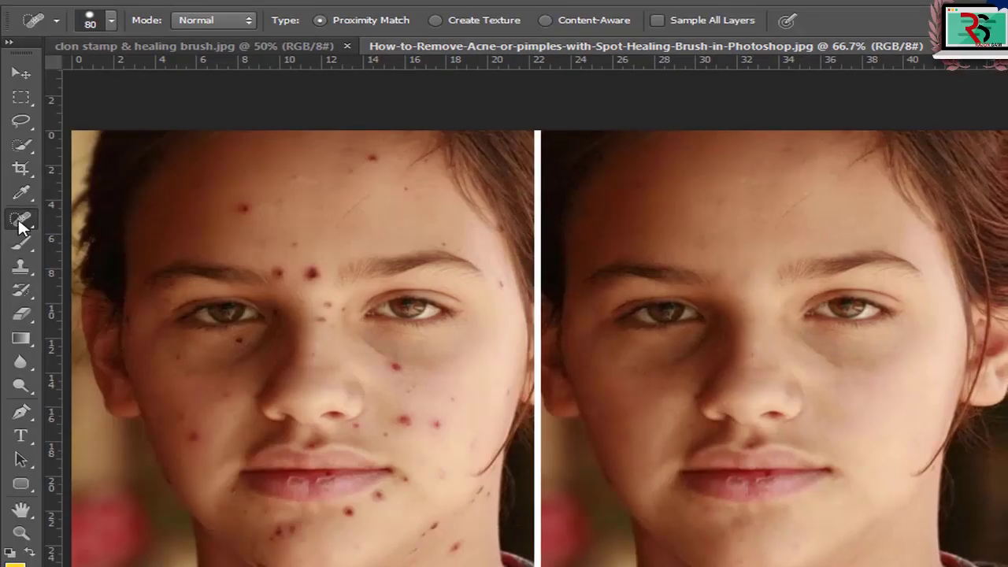
Show the healing tools flyout from the Spot Healing Brush slot in the toolbar.
right_click(20, 221)
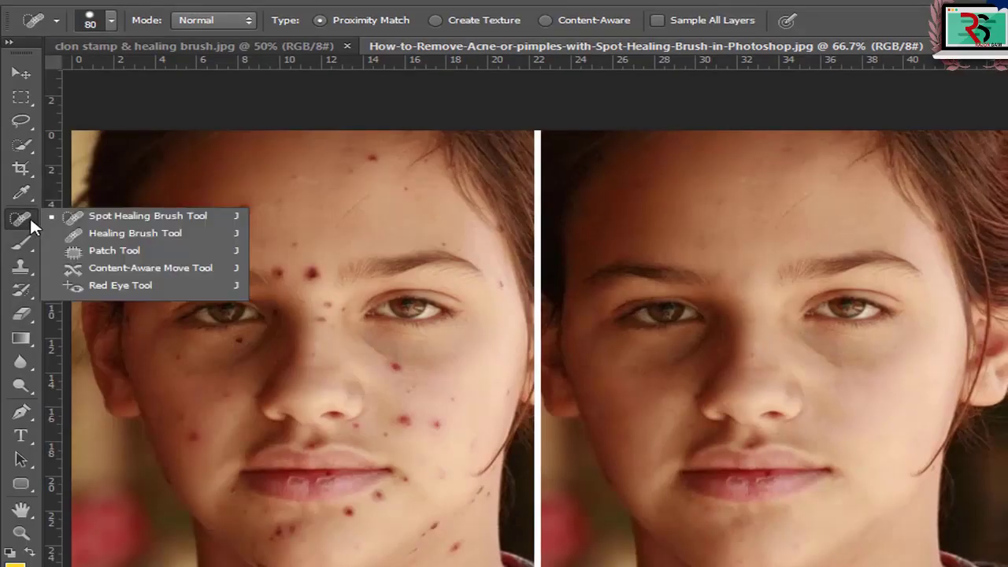
Choose the Healing Brush Tool and switch to the close-up acne cheek photo 1-2.jpg.
click(143, 233)
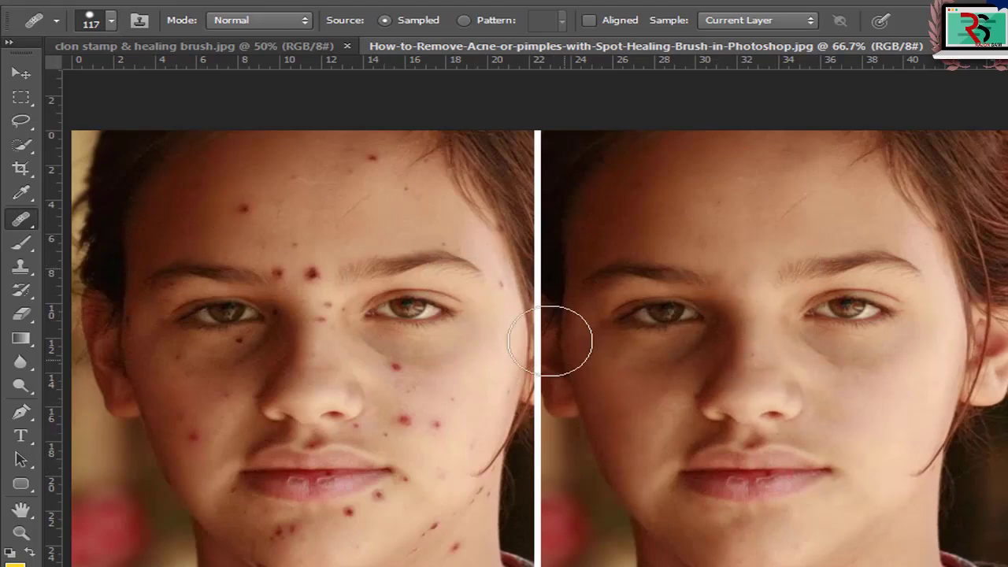
click(294, 51)
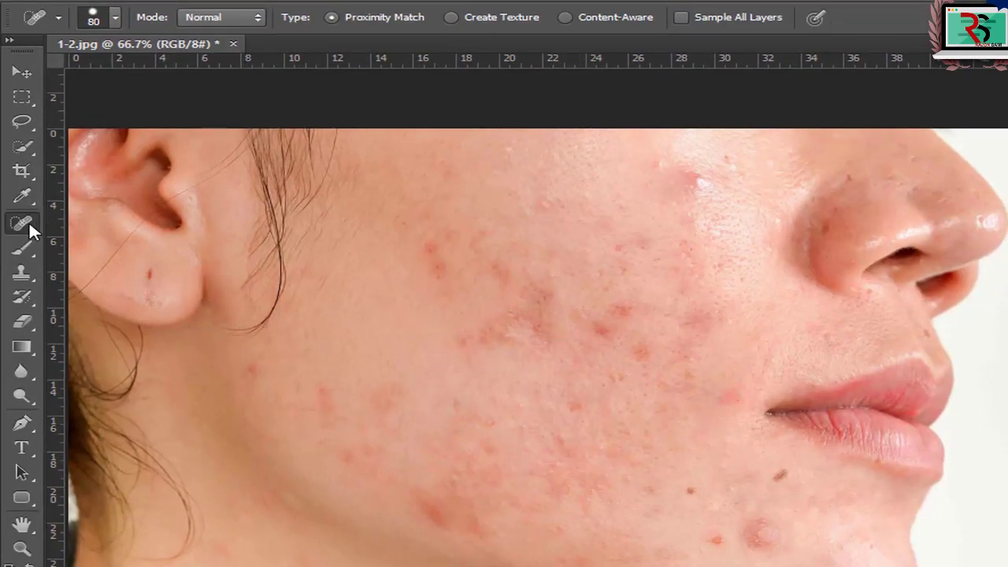
Reselect the Healing Brush Tool from the healing tools group.
right_click(28, 220)
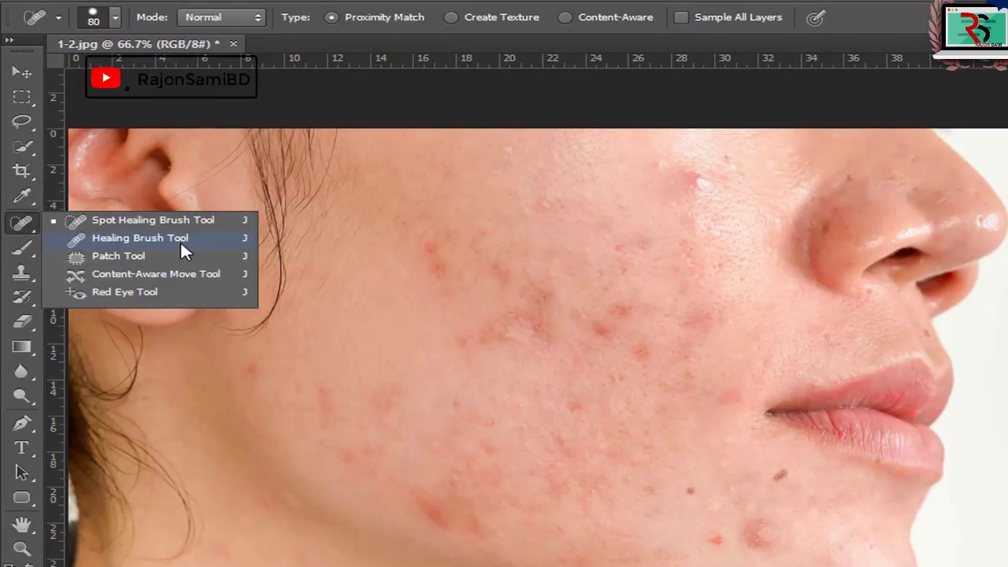
click(180, 240)
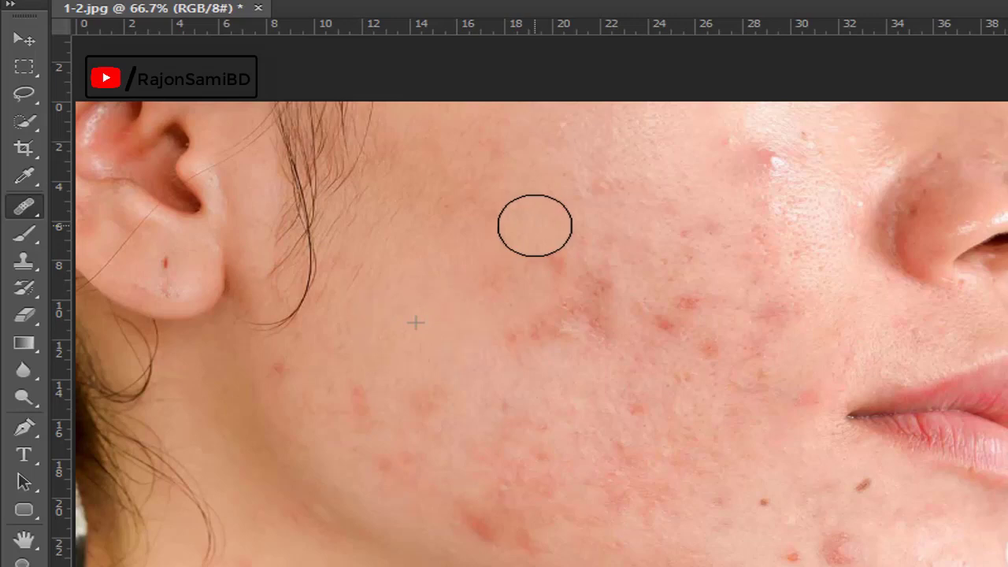
Paint sampled clean skin over the acne spots across the upper and middle cheek.
mouse_move(535, 226)
mouse_down()
mouse_move(574, 318)
mouse_move(730, 355)
mouse_move(793, 304)
mouse_up()
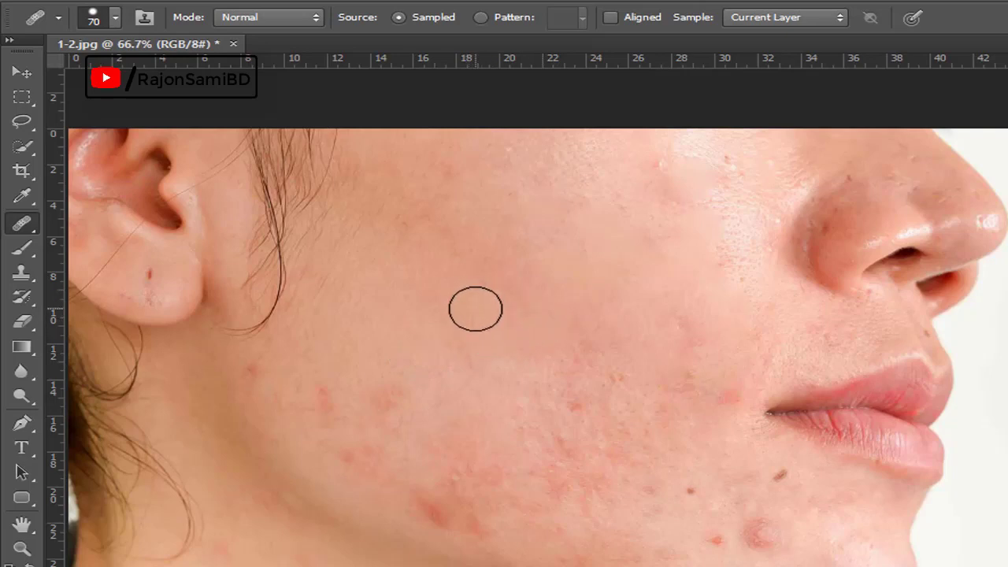
Enlarge the brush to about 117 px and heal lower-cheek, mouth-corner and chin blemishes.
right_click(474, 300)
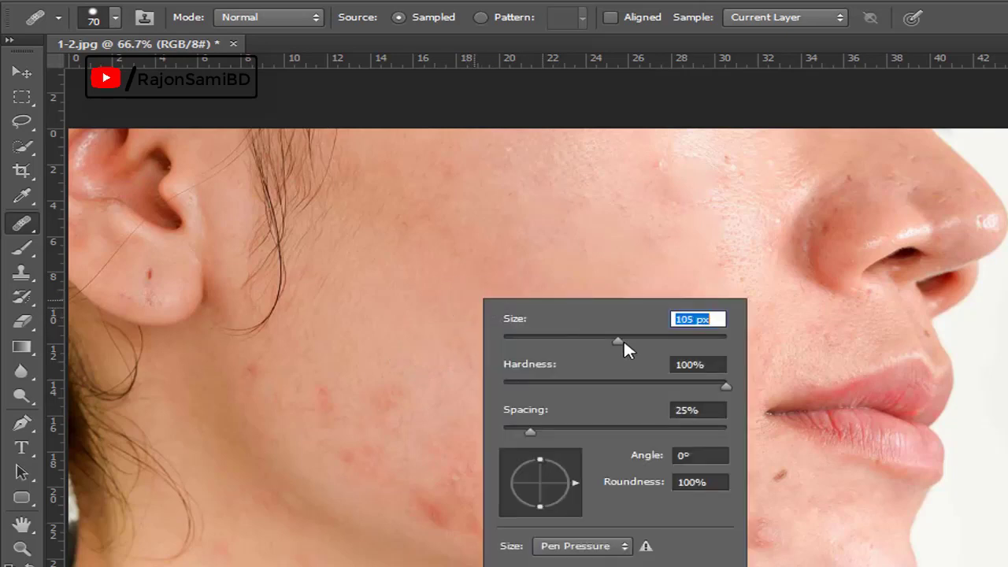
key(Return)
mouse_move(434, 449)
mouse_down()
mouse_move(484, 481)
mouse_move(445, 506)
mouse_move(373, 464)
mouse_up()
mouse_move(648, 450)
mouse_down()
mouse_move(591, 407)
mouse_move(596, 475)
mouse_move(673, 486)
mouse_up()
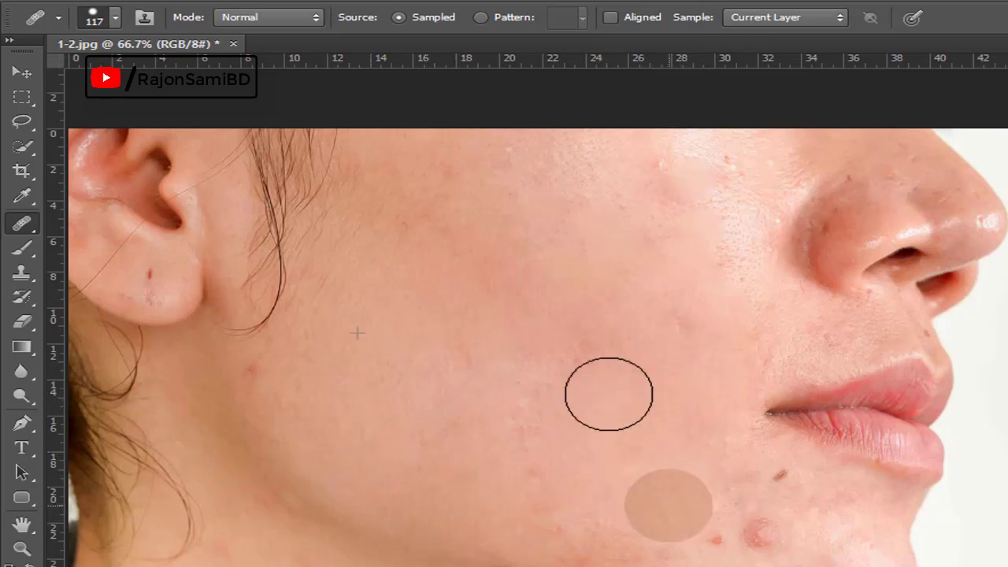
click(601, 318)
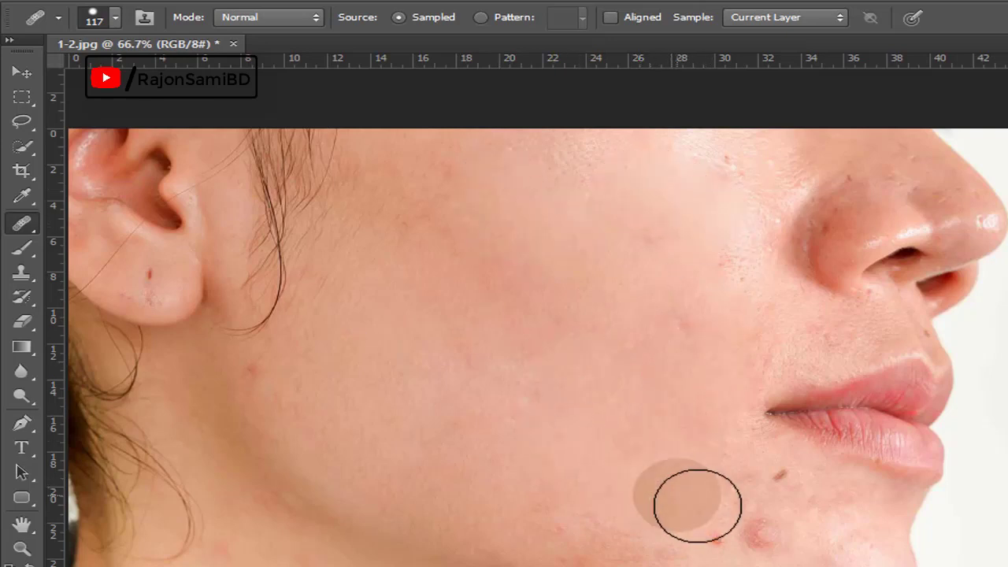
click(777, 482)
click(719, 542)
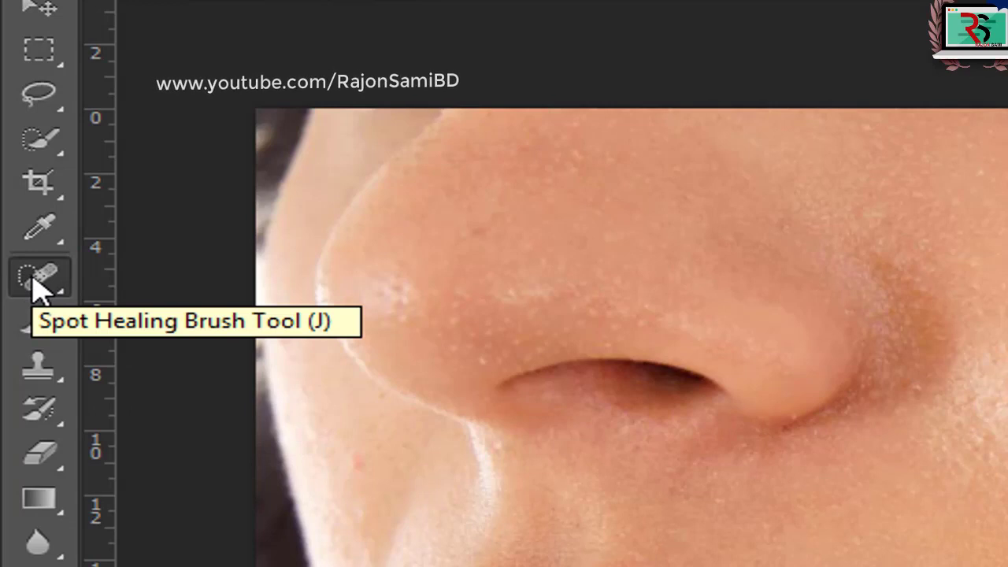
Switch to the Spot Healing Brush and heal two pimples on the cheek beside the nose.
right_click(43, 282)
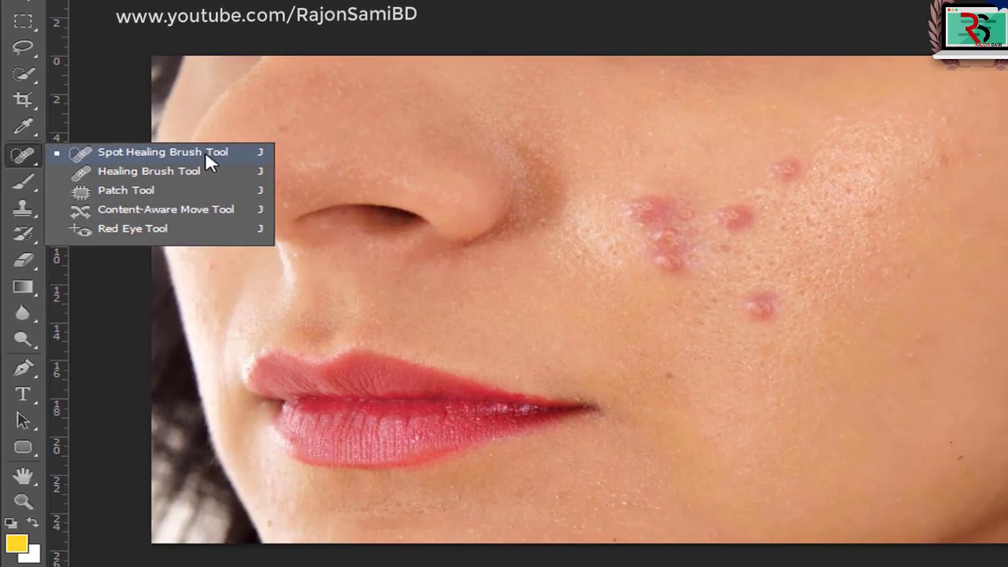
click(206, 154)
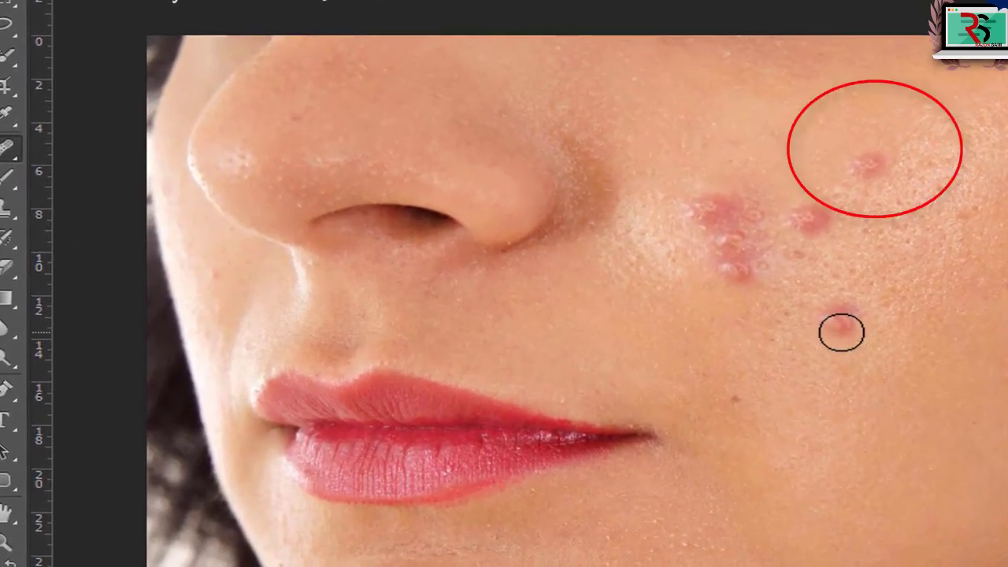
click(873, 166)
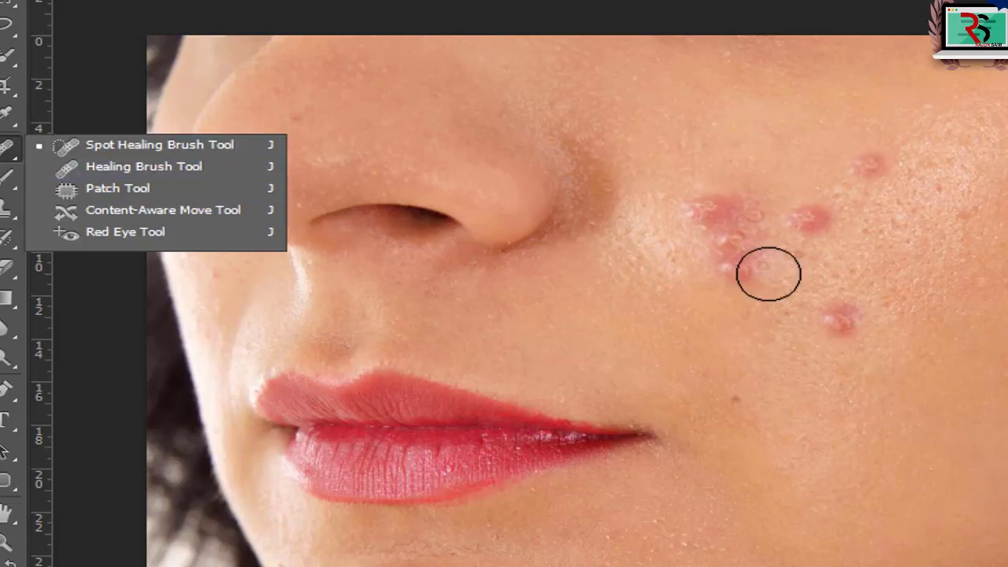
click(843, 321)
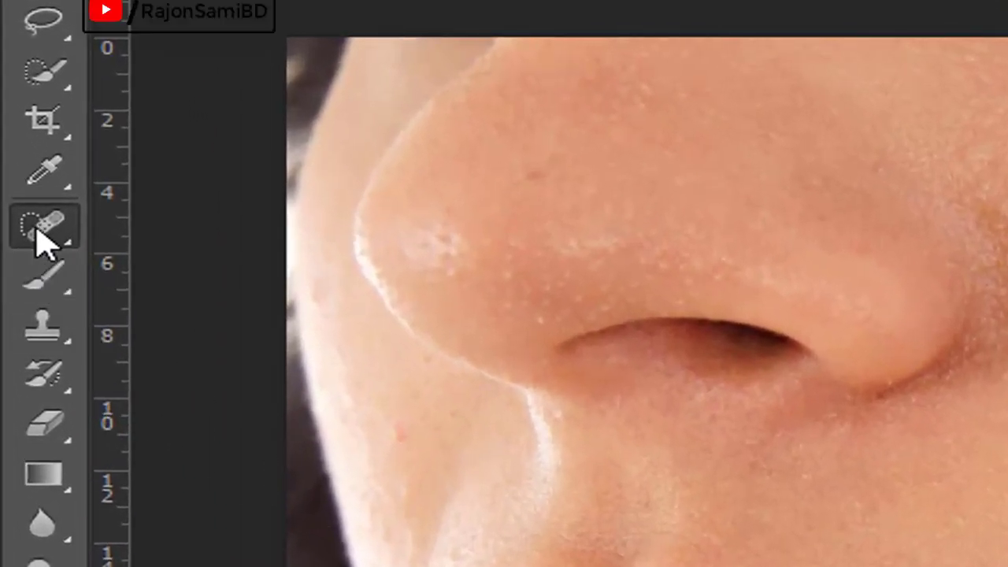
Select the Spot Healing Brush and show its 70 px, 100% hardness, 1% spacing settings.
right_click(69, 231)
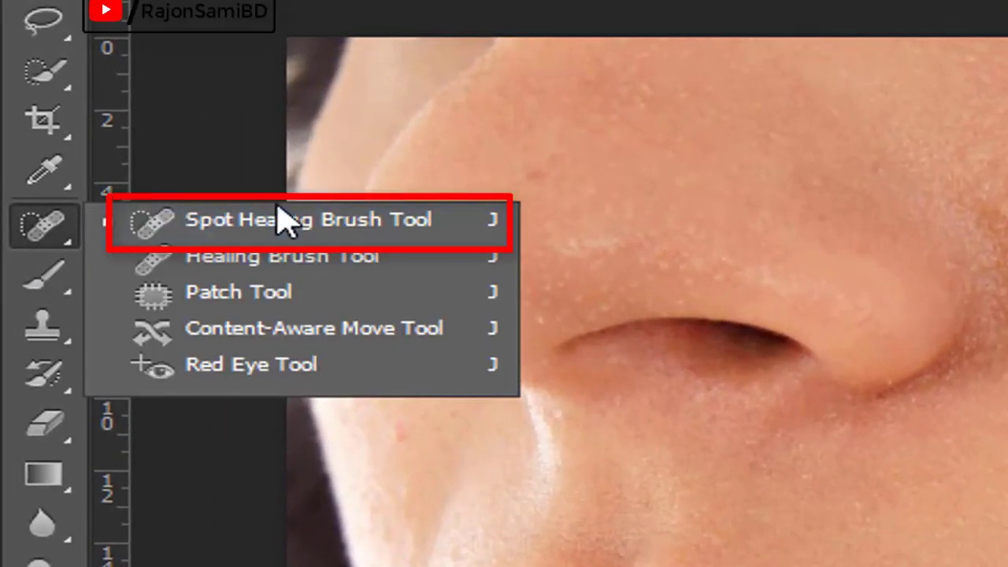
click(306, 209)
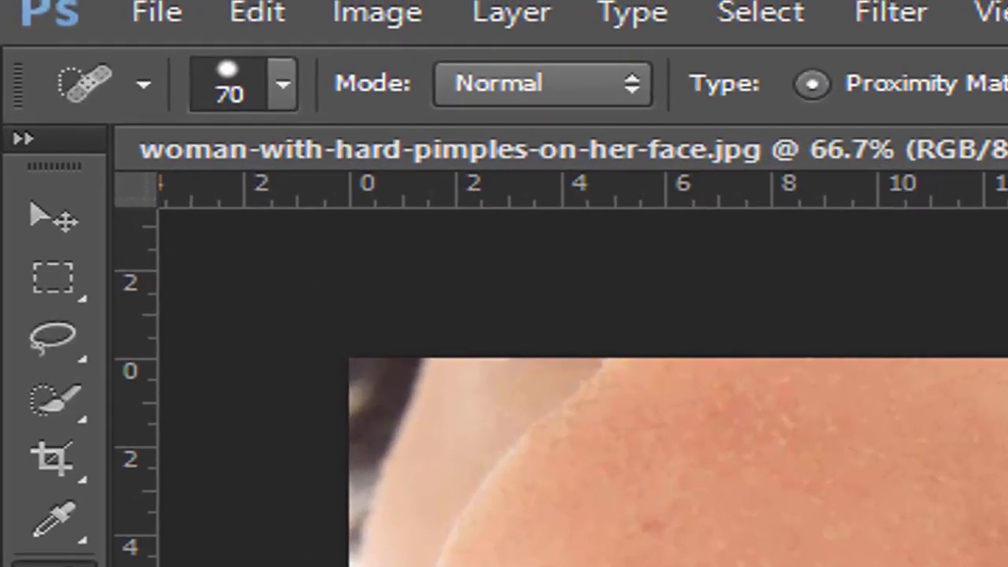
click(283, 85)
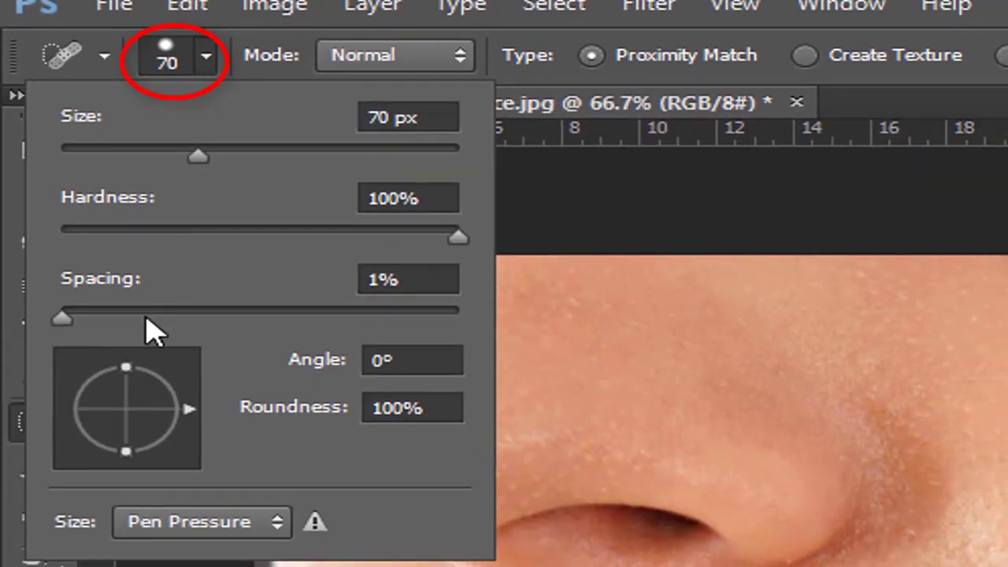
Shrink the Spot Healing Brush from 70 px to about 13 px.
click(206, 57)
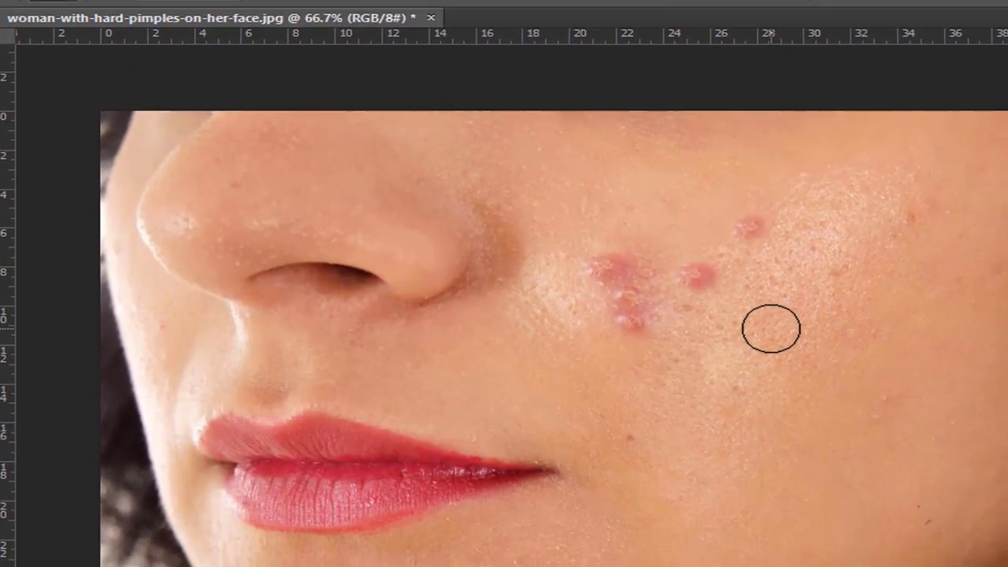
right_click(798, 362)
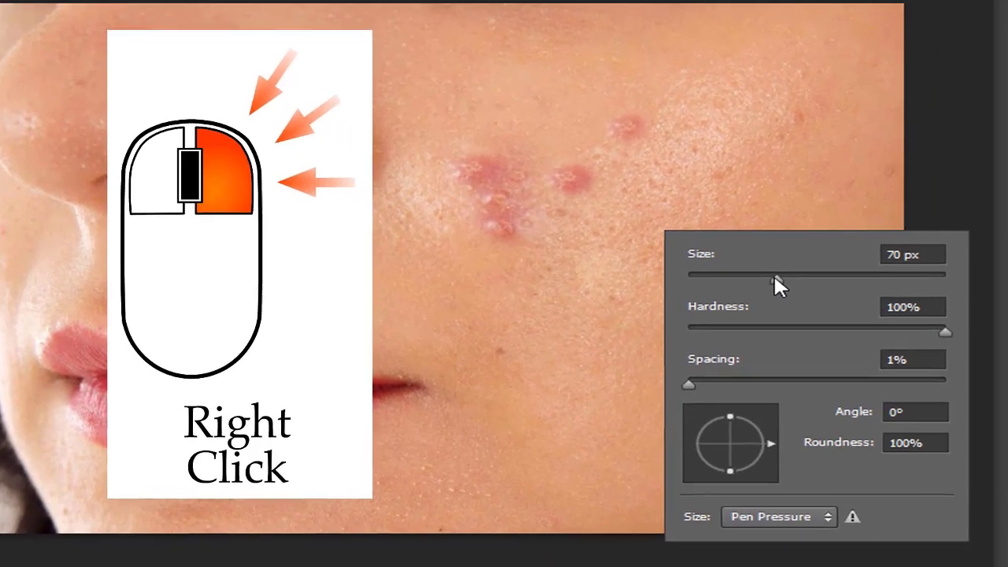
mouse_move(801, 293)
mouse_down()
mouse_move(637, 234)
mouse_move(596, 187)
mouse_up()
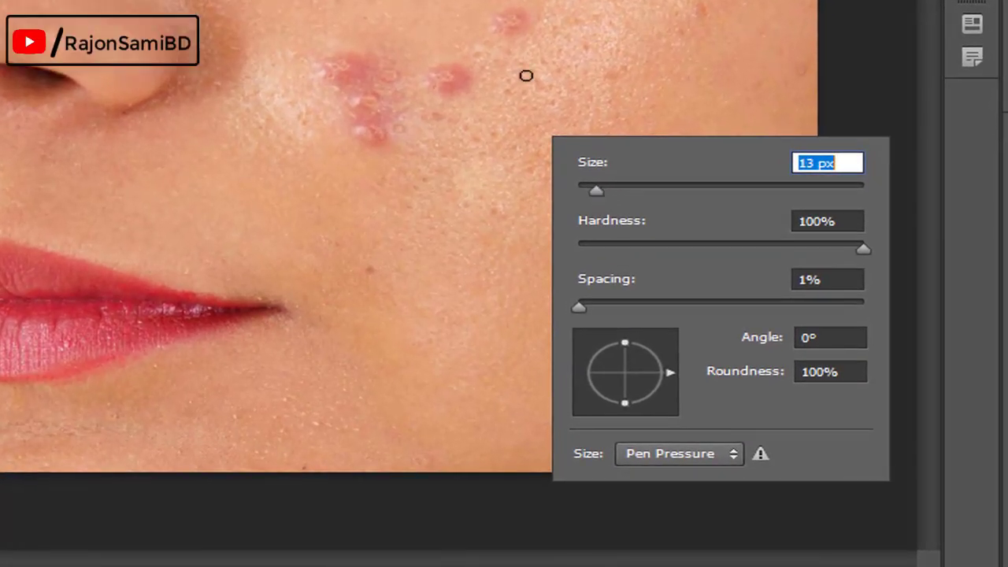
key(Return)
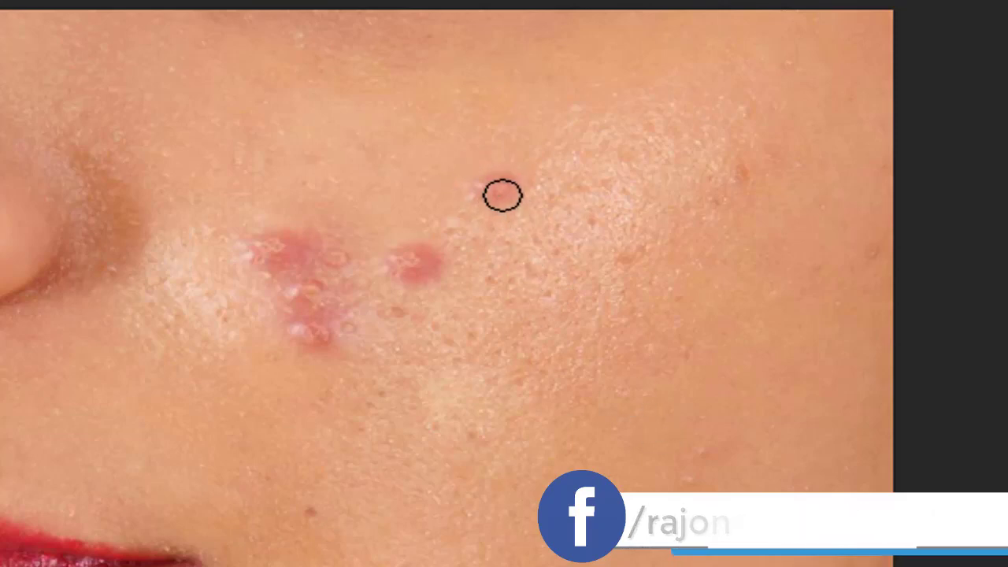
Heal the small pink cheek spot and adjust the brush size down to about 39 px.
key(bracketright)
key(bracketright)
key(bracketright)
key(bracketright)
key(bracketright)
key(bracketright)
click(495, 191)
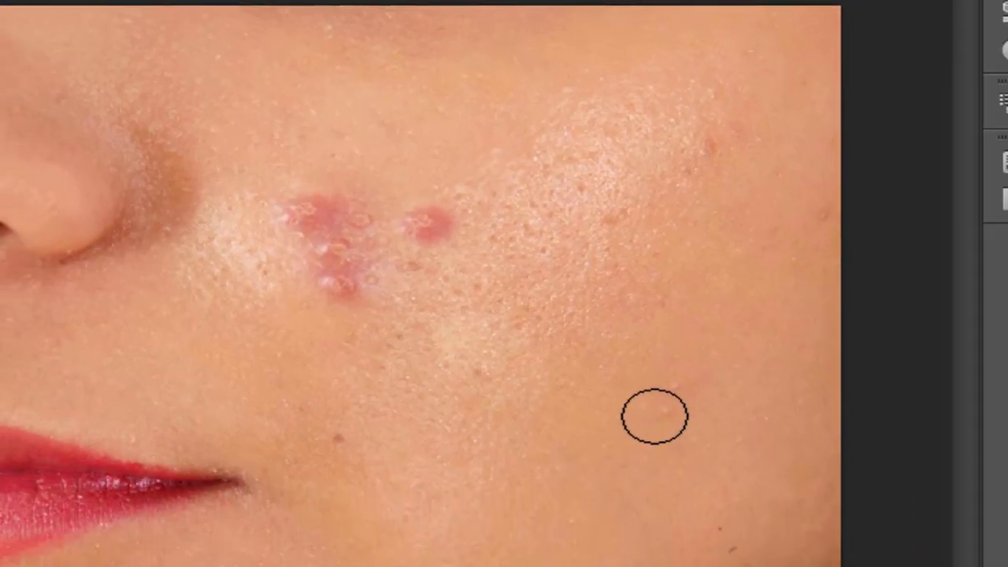
right_click(540, 282)
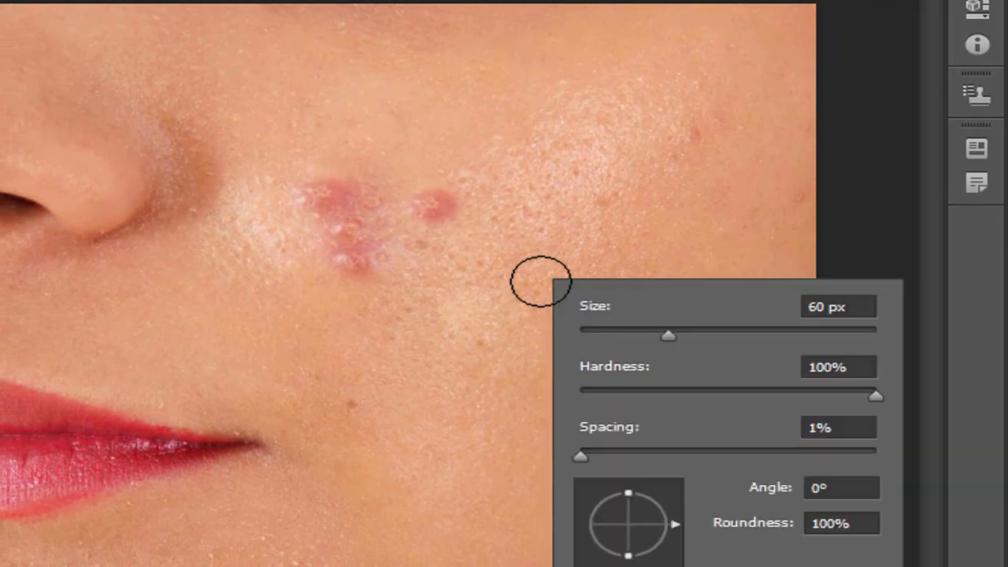
mouse_move(662, 333)
mouse_down()
mouse_move(631, 331)
mouse_move(702, 349)
mouse_up()
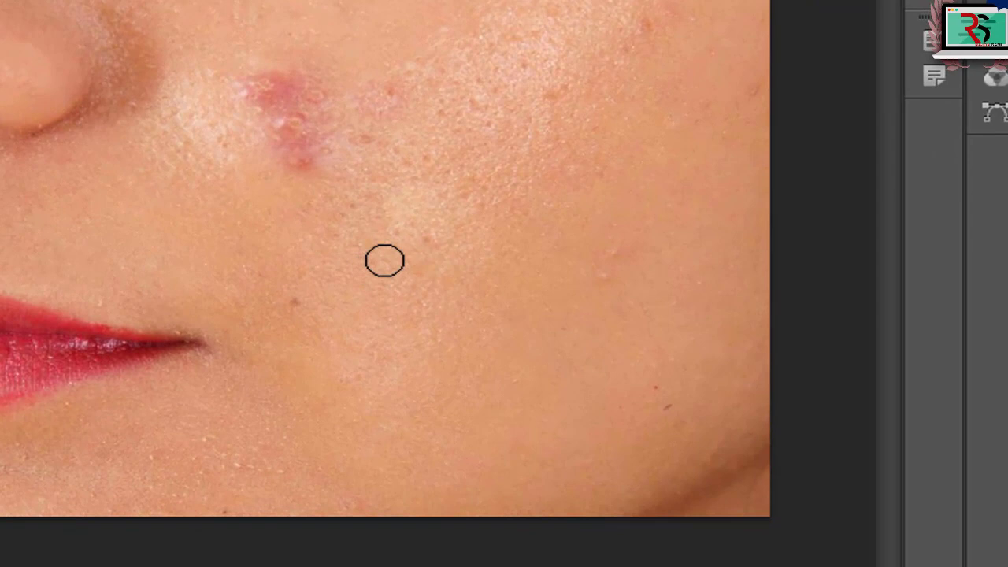
key(bracketleft)
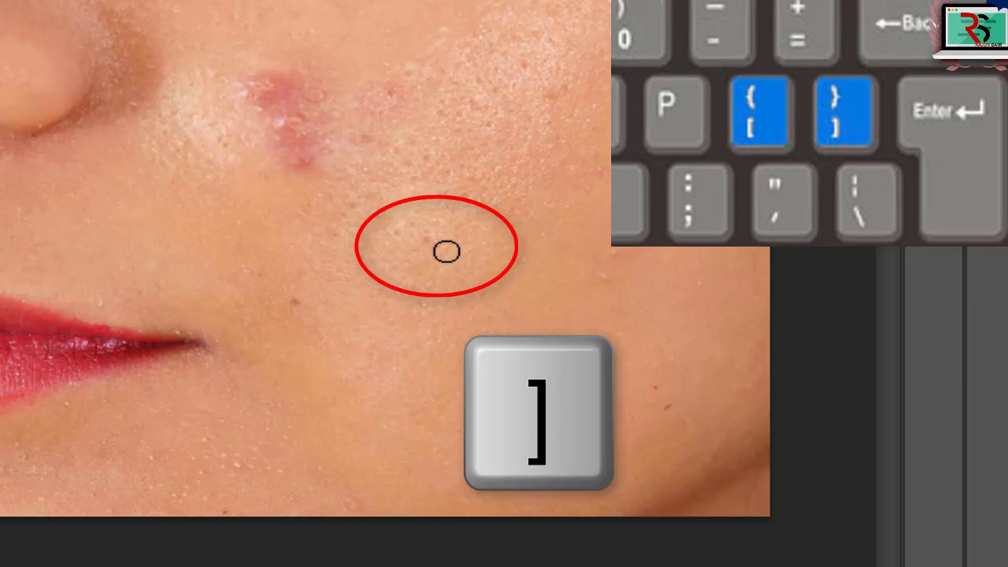
key(bracketright)
key(bracketright)
key(bracketright)
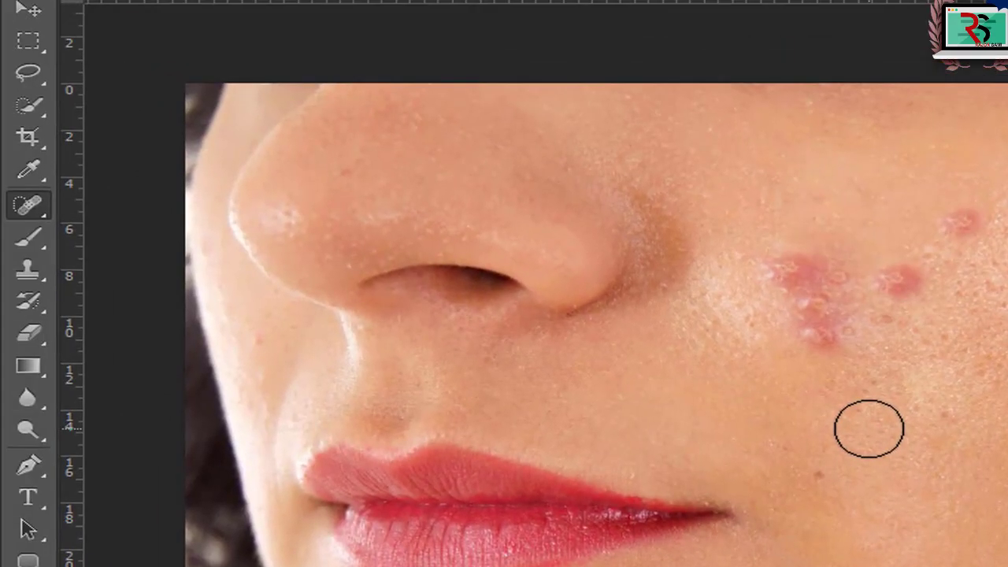
Heal three cheek pimples, then enlarge the brush for larger spots near the mouth.
right_click(25, 201)
click(230, 204)
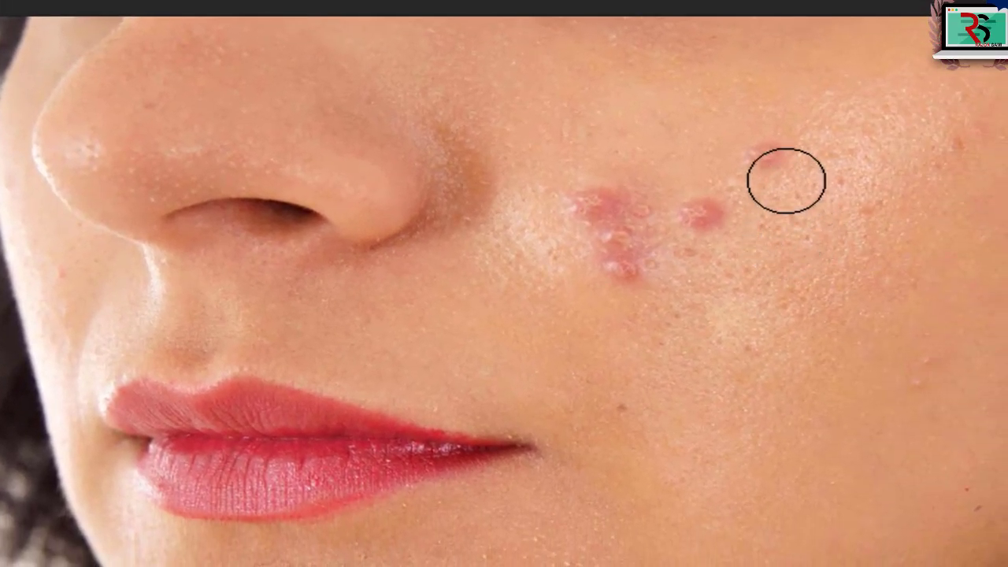
click(765, 160)
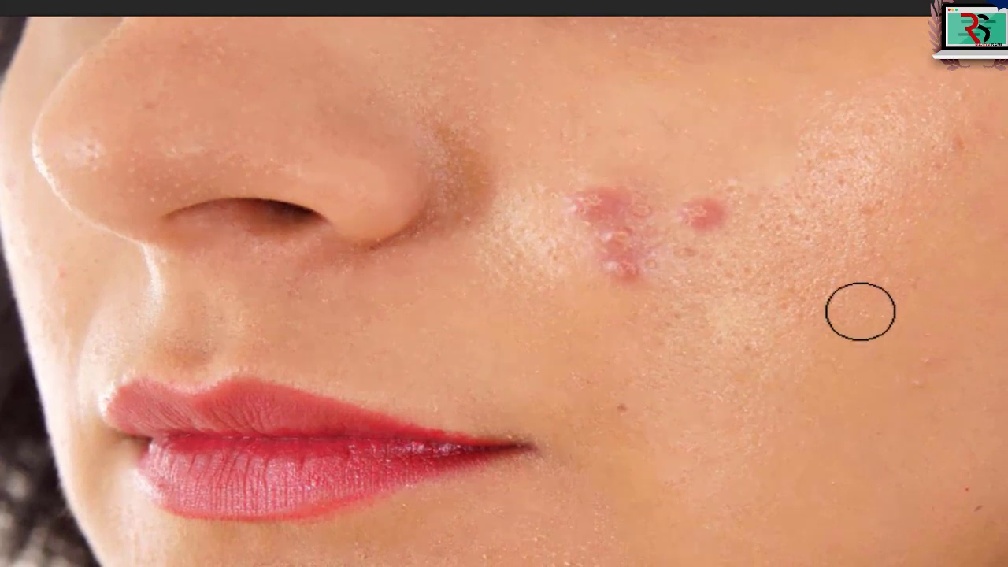
click(702, 212)
click(620, 262)
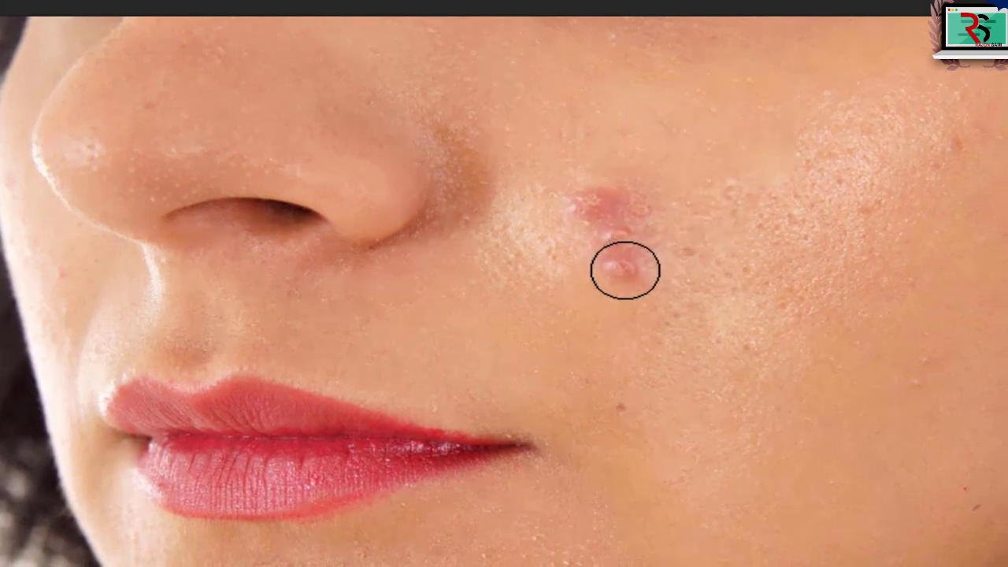
key(bracketright)
key(bracketright)
key(bracketright)
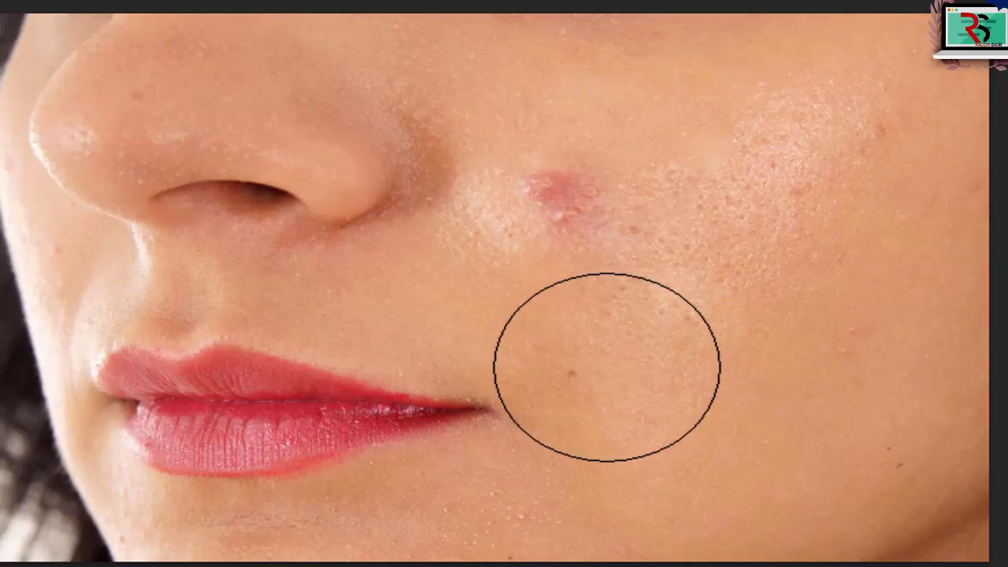
click(599, 360)
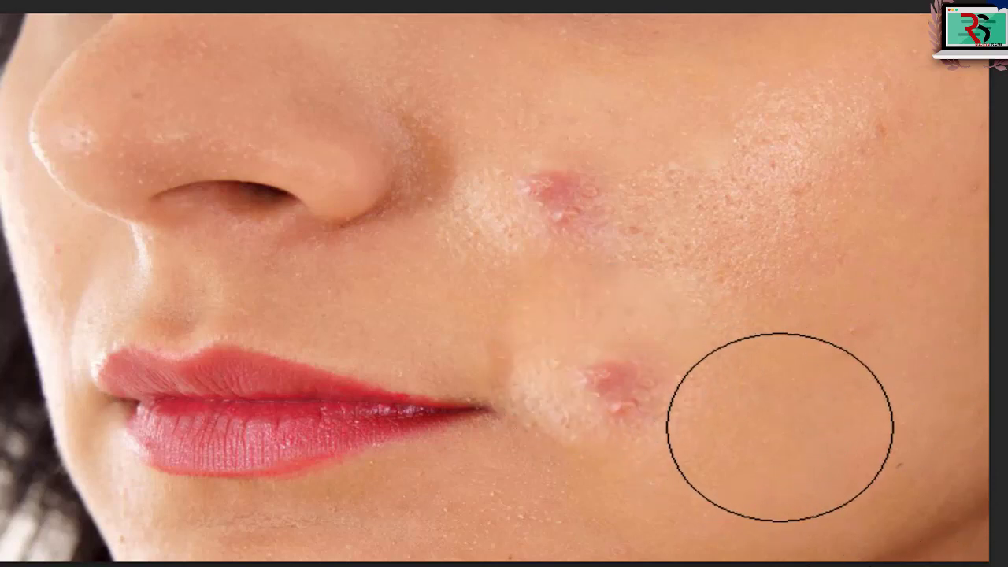
click(780, 427)
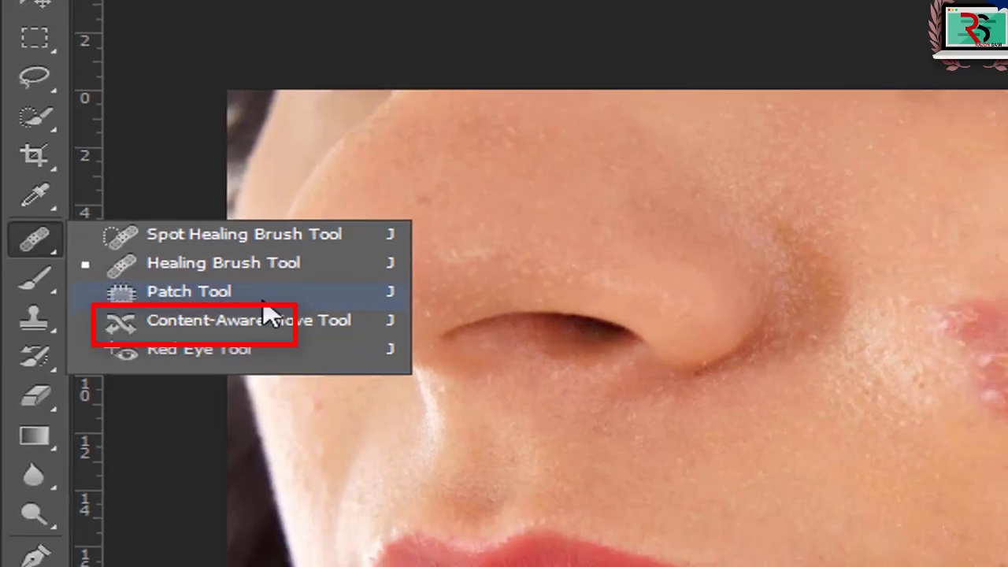
With the Patch Tool, outline the lone pimple below the cluster and drag it onto clean skin.
click(291, 331)
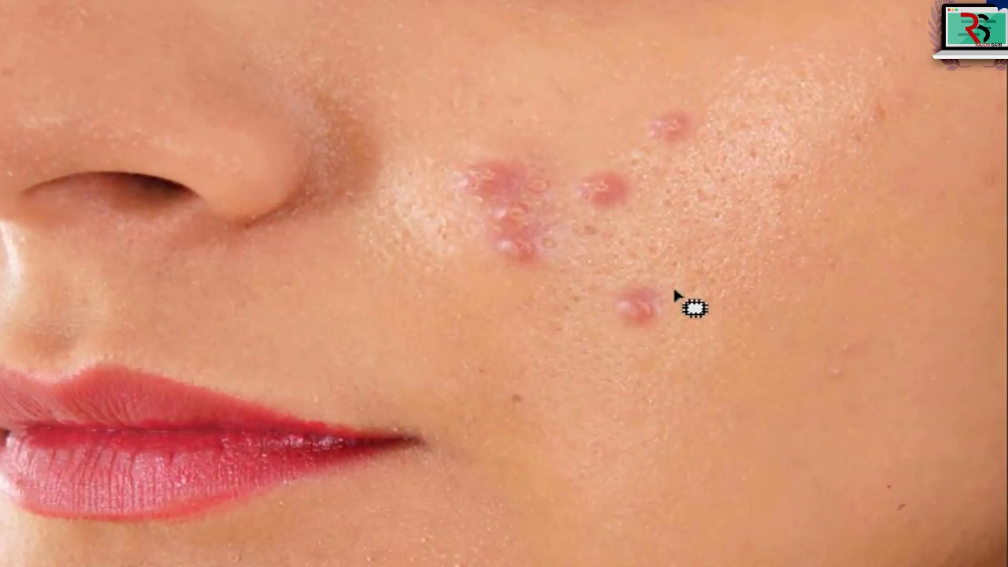
mouse_move(675, 289)
mouse_down()
mouse_move(637, 267)
mouse_move(604, 289)
mouse_move(606, 326)
mouse_up()
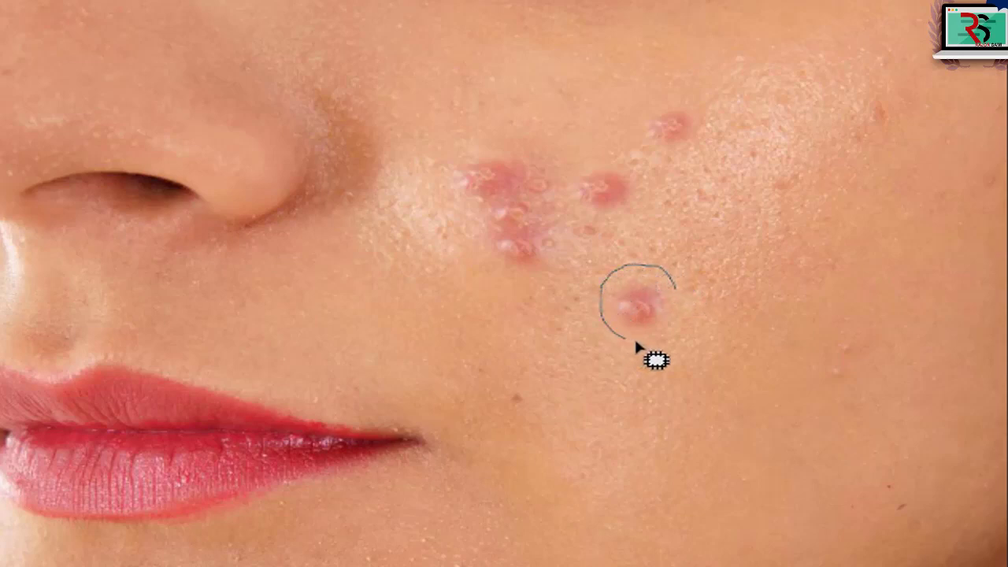
drag(676, 289, 675, 288)
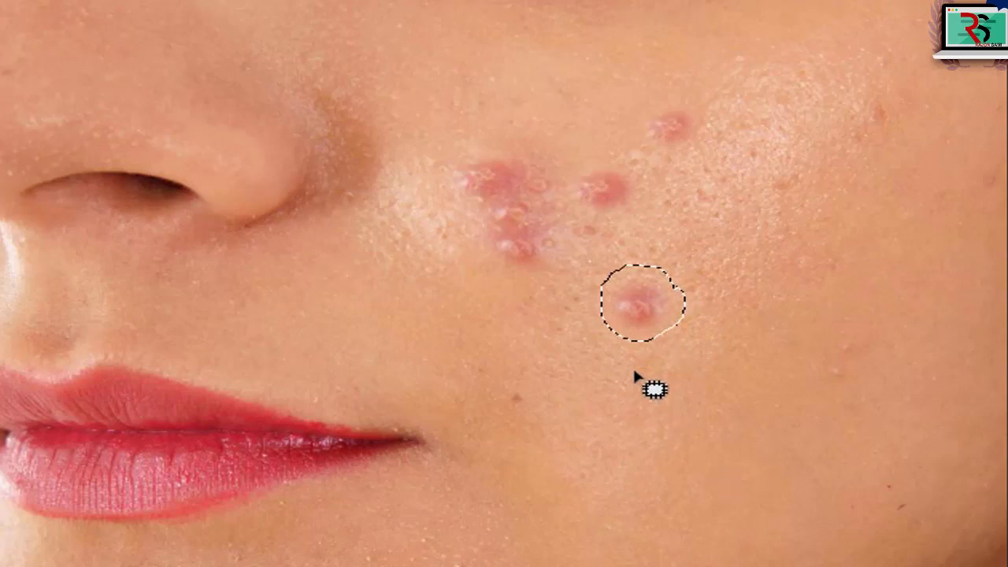
click(634, 294)
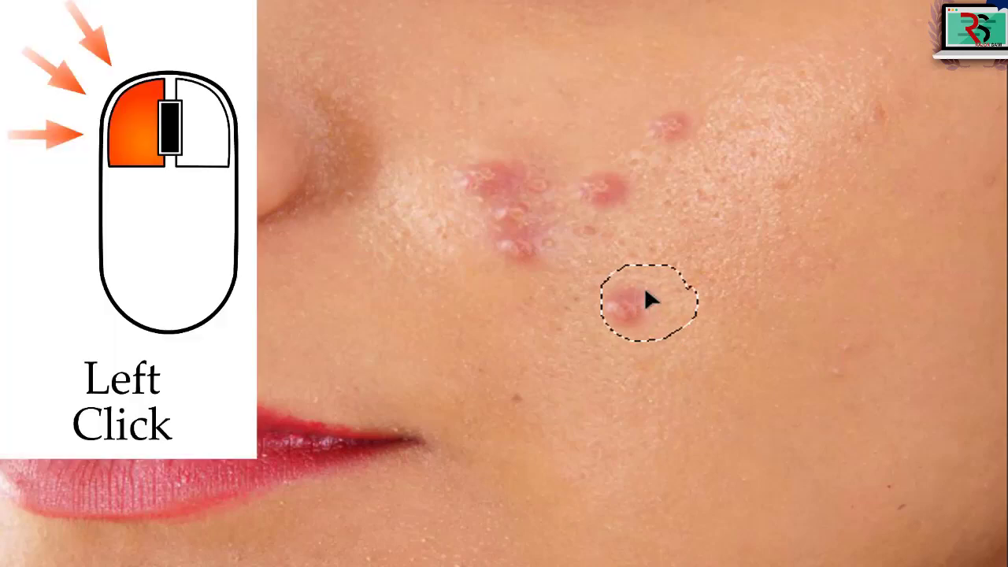
mouse_move(643, 294)
mouse_down()
mouse_move(729, 262)
mouse_move(720, 306)
mouse_move(586, 455)
mouse_move(331, 547)
mouse_move(536, 544)
mouse_move(685, 451)
mouse_move(693, 423)
mouse_up()
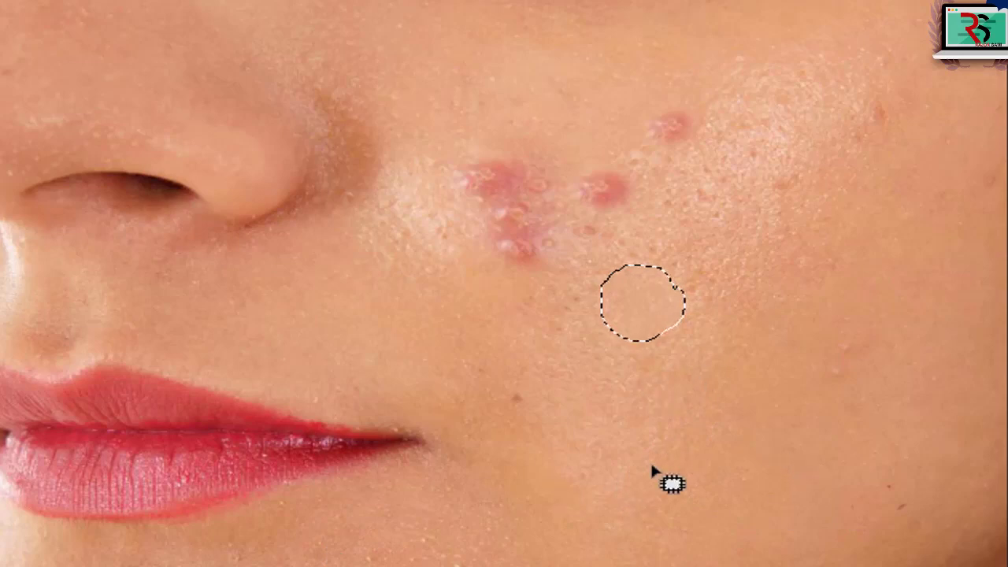
Clear the existing selection and switch to the Patch Tool from the healing tools group.
key(ctrl+d)
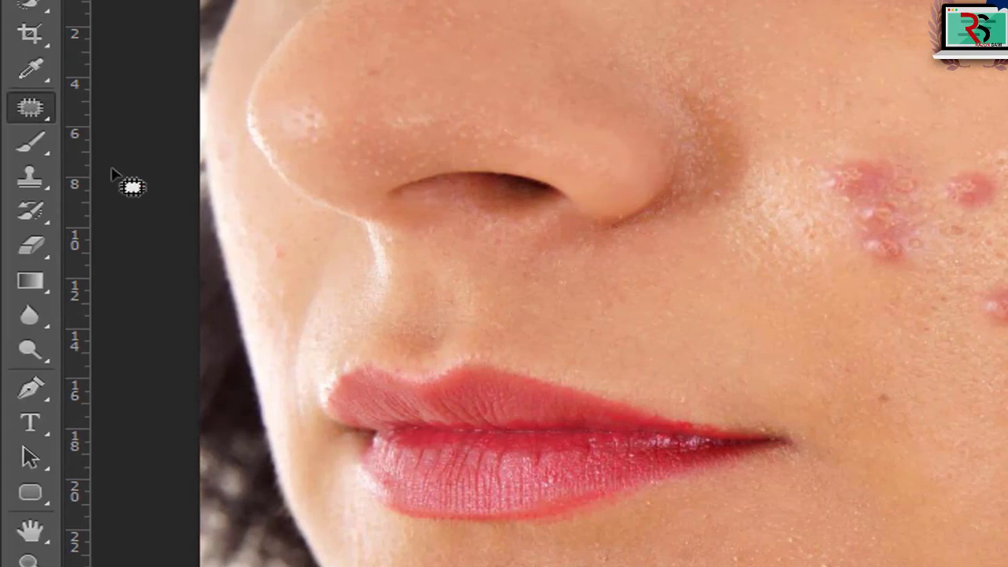
right_click(44, 100)
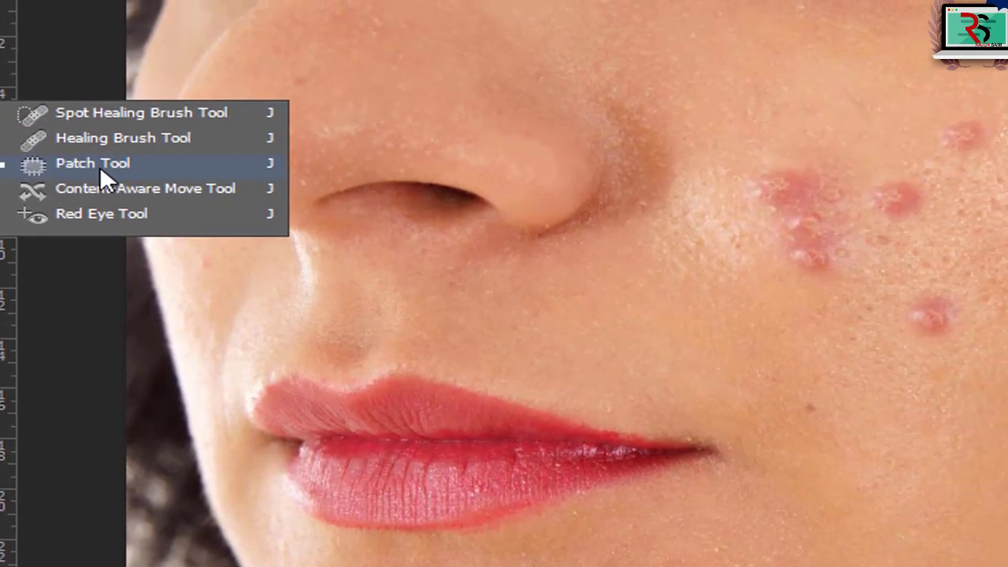
click(174, 154)
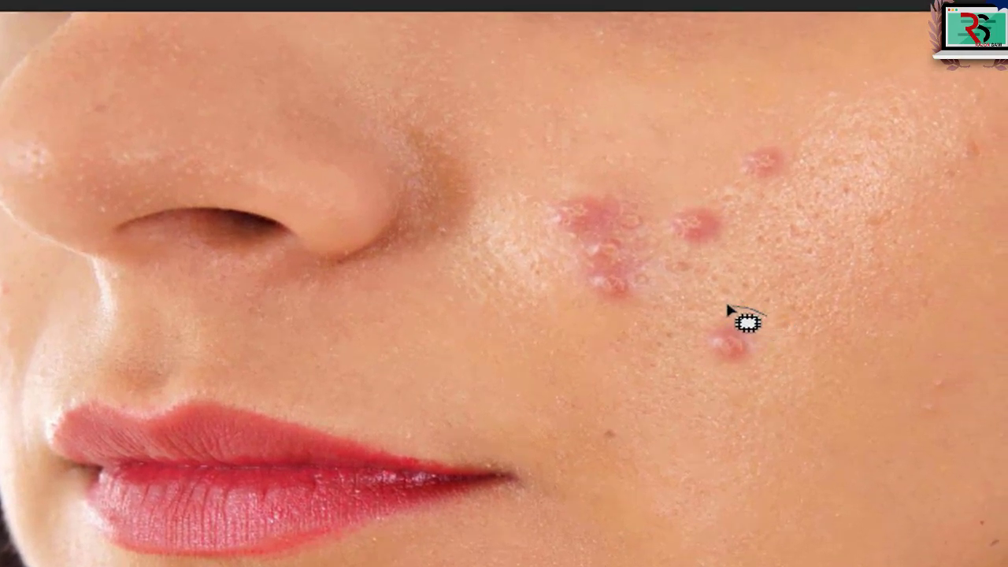
Outline the lower cheek pimple and patch it with clean skin, then with lip texture.
drag(728, 307, 781, 331)
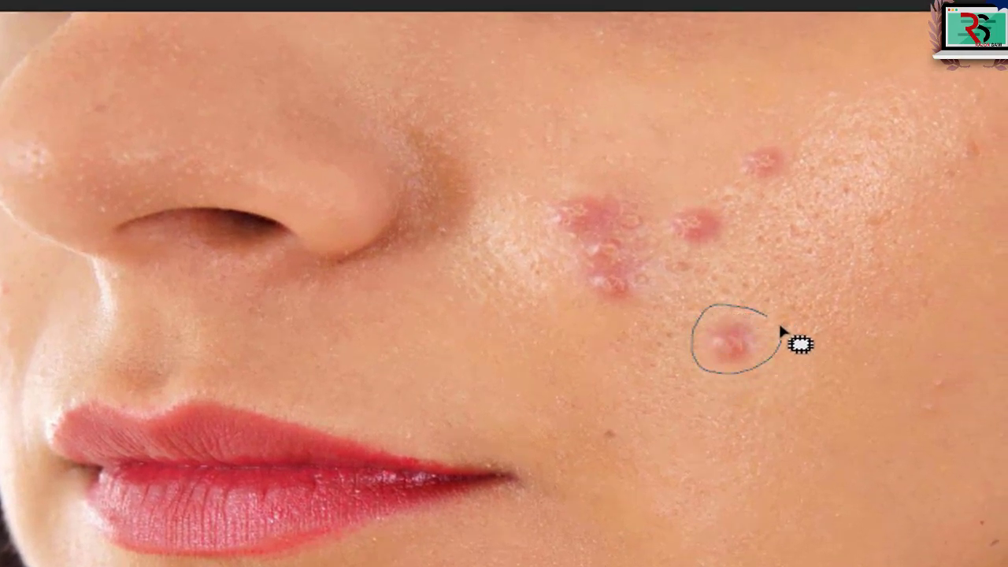
drag(761, 315, 762, 318)
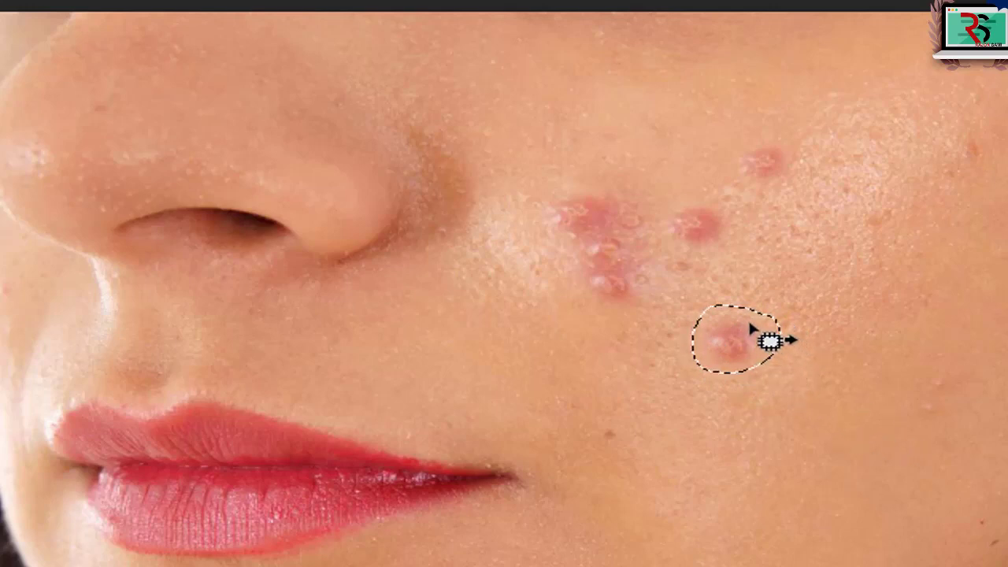
mouse_move(765, 339)
mouse_down()
mouse_move(605, 520)
mouse_move(540, 542)
mouse_up()
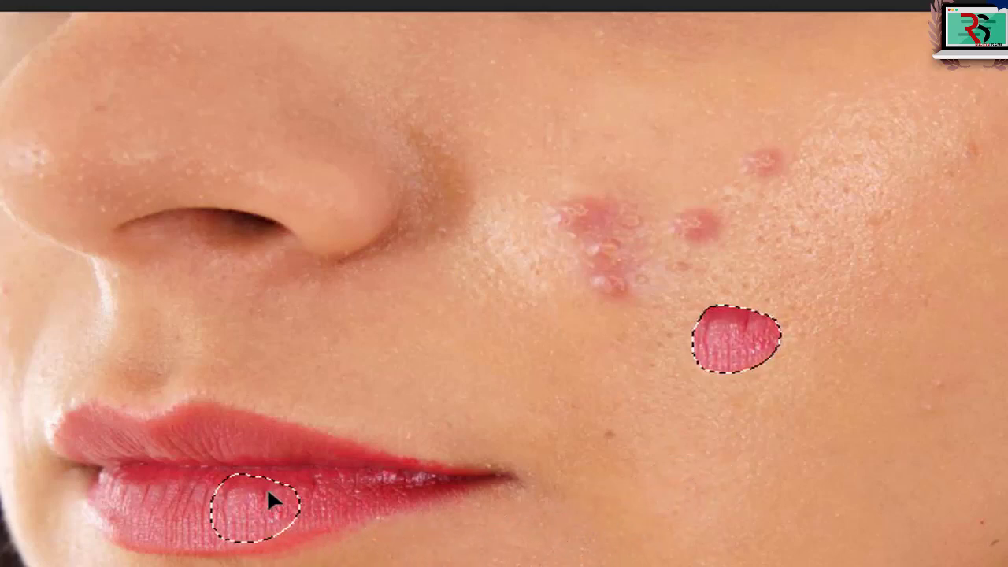
drag(540, 542, 267, 486)
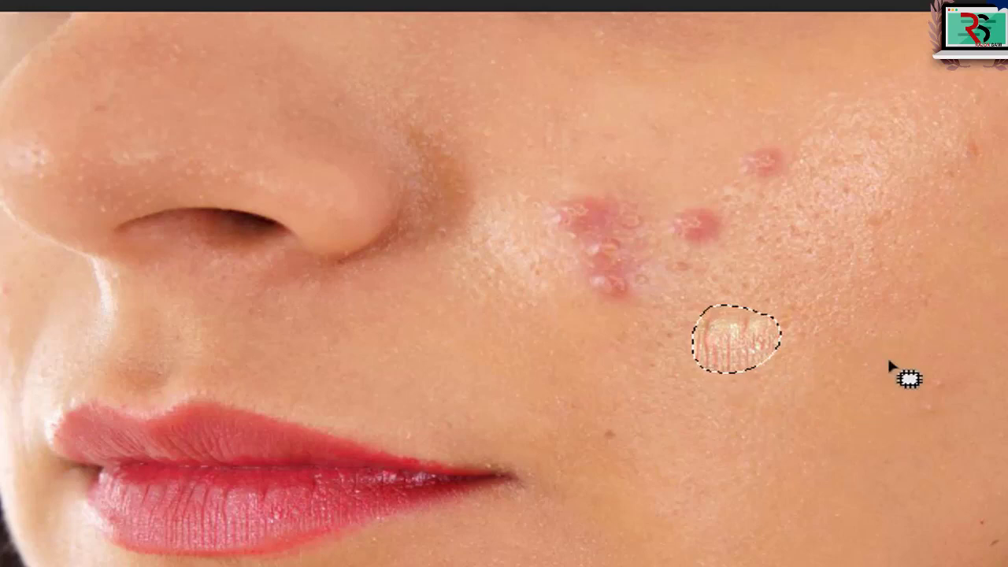
mouse_move(754, 337)
shift+mouse_down()
mouse_move(667, 361)
mouse_move(53, 132)
shift+mouse_up()
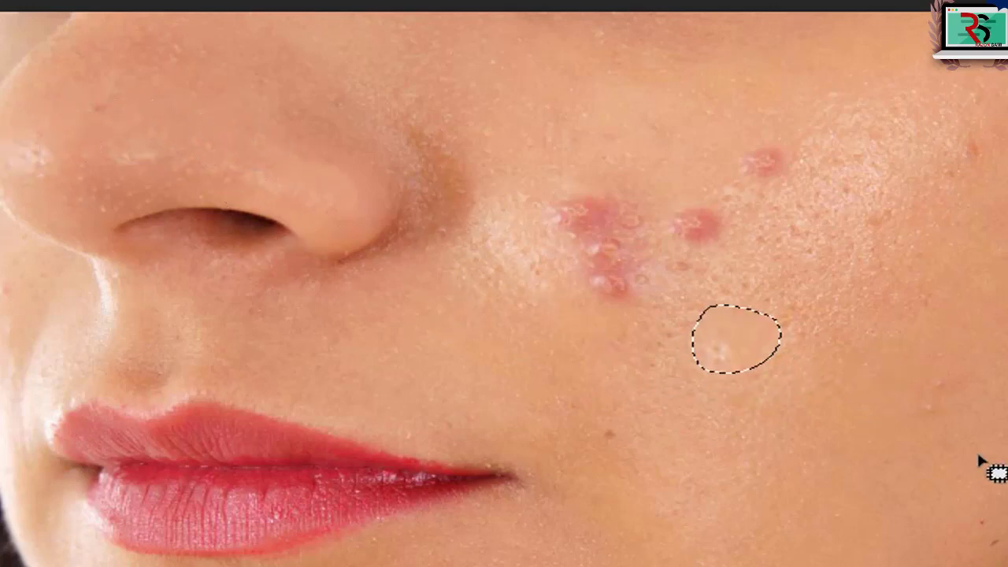
Deselect and undo the patch so the original lower cheek pimple returns.
key(ctrl+d)
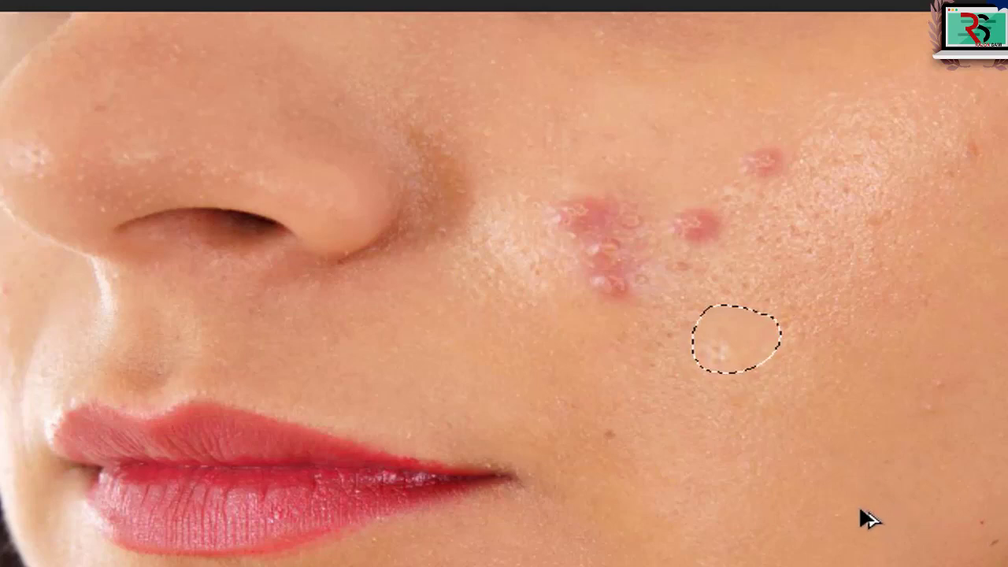
key(ctrl+z)
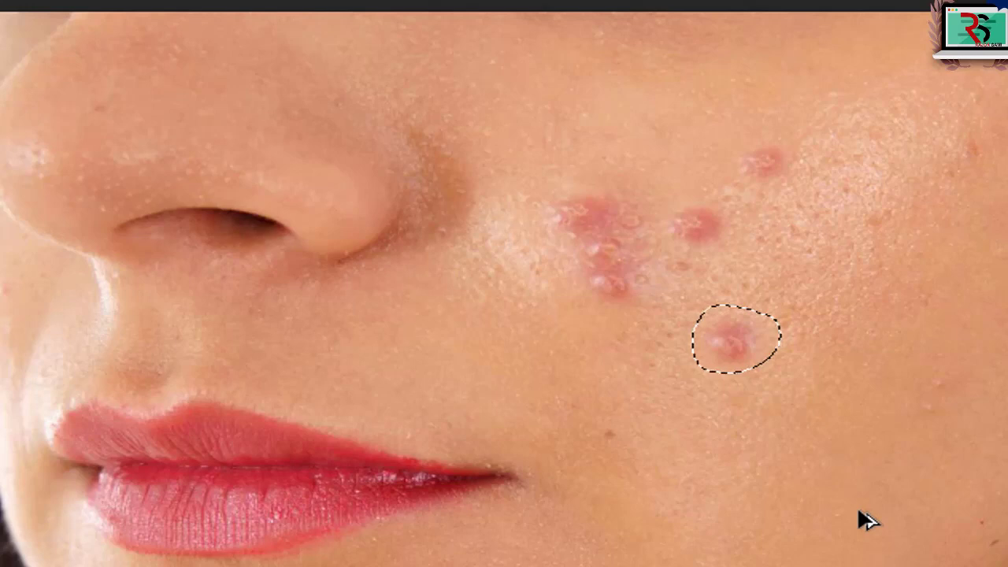
key(ctrl+d)
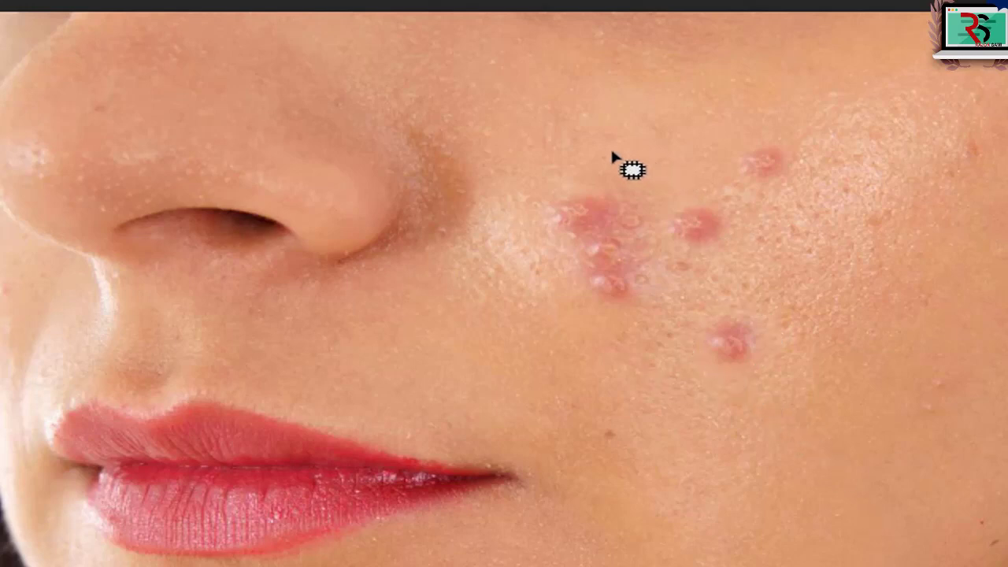
Select the whole acne cluster and lower pimple, then patch them with nearby clear cheek skin.
mouse_move(622, 138)
mouse_down()
mouse_move(849, 225)
mouse_move(624, 140)
mouse_up()
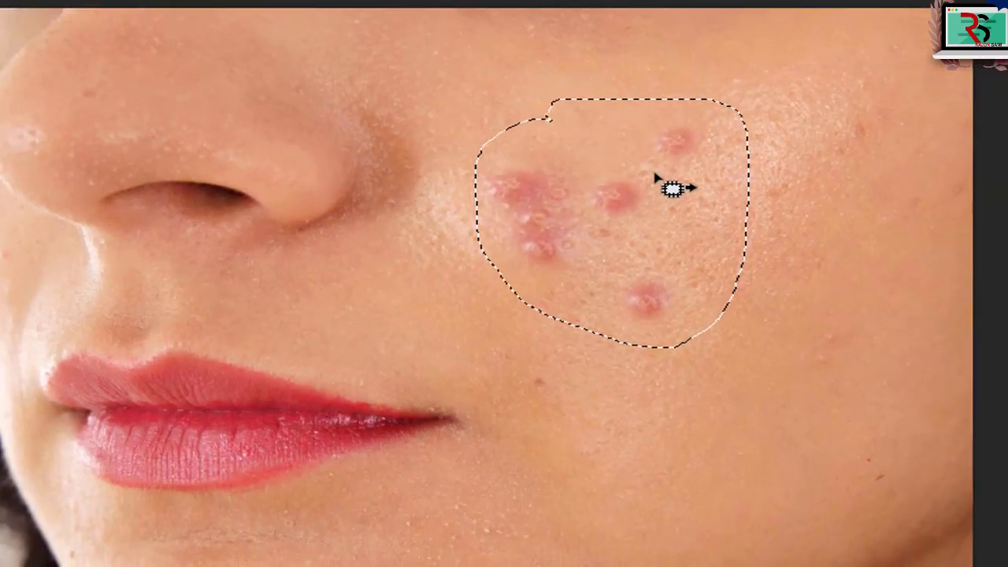
drag(664, 211, 858, 392)
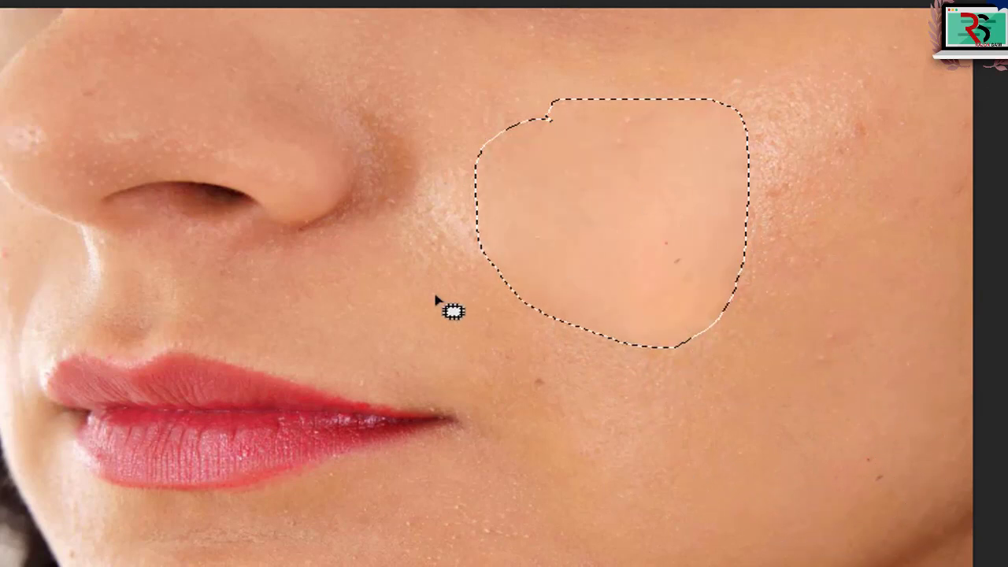